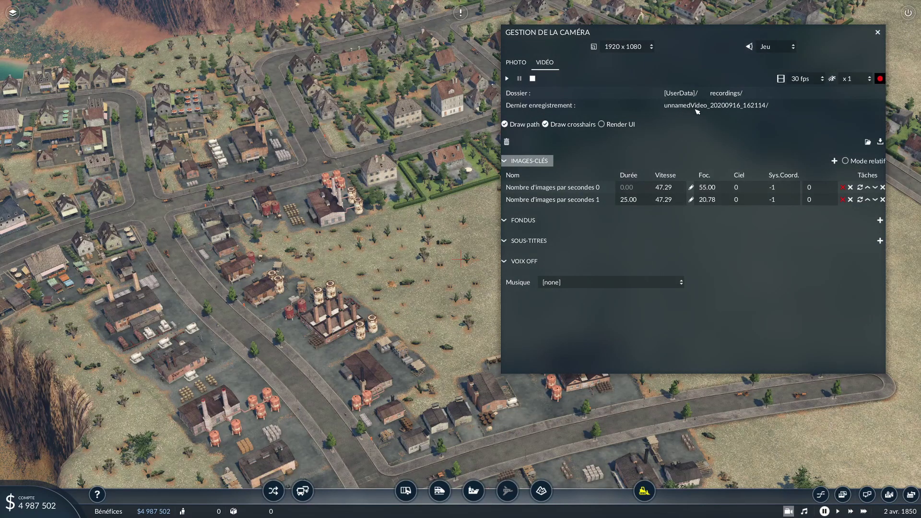
Step: Close the camera management window and, in File Explorer, go from Steam's userdata through the account's folder and 1066780 to the local folder
left_click(878, 33)
scroll(501, 331, "down", 10)
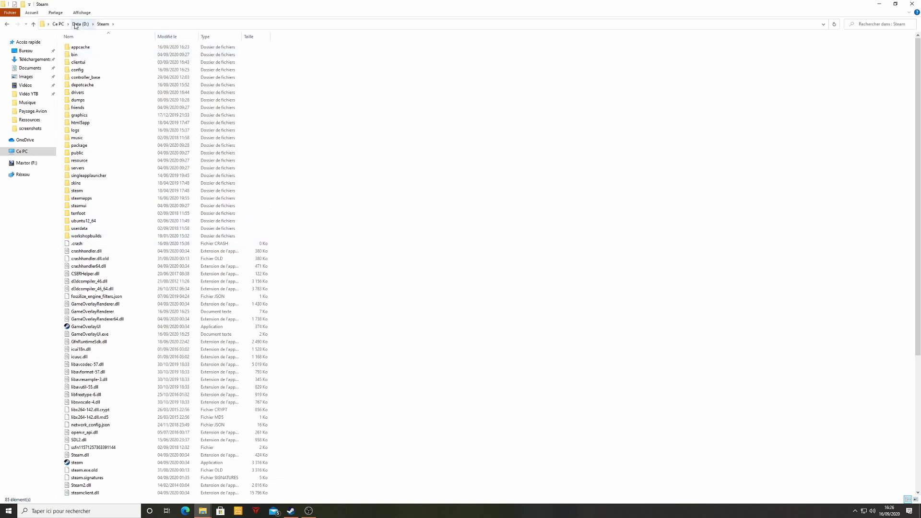
left_click(90, 229)
double_click(89, 228)
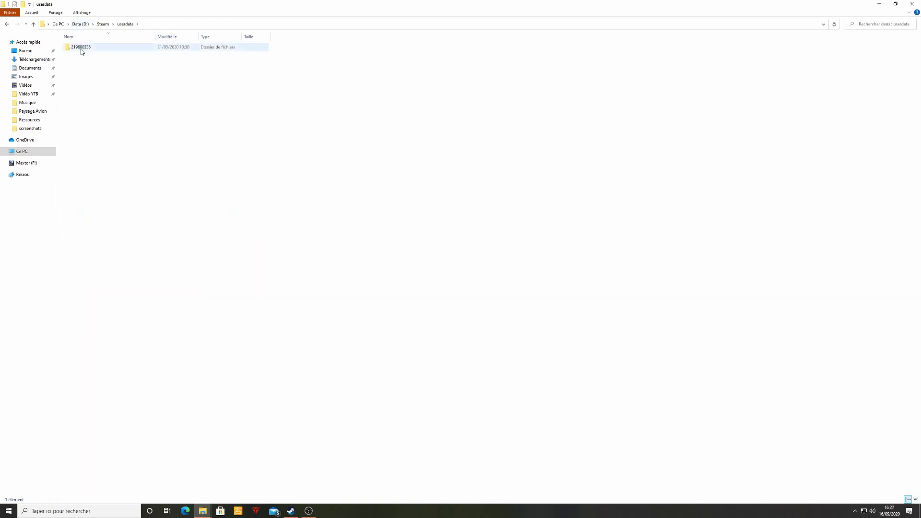
double_click(81, 48)
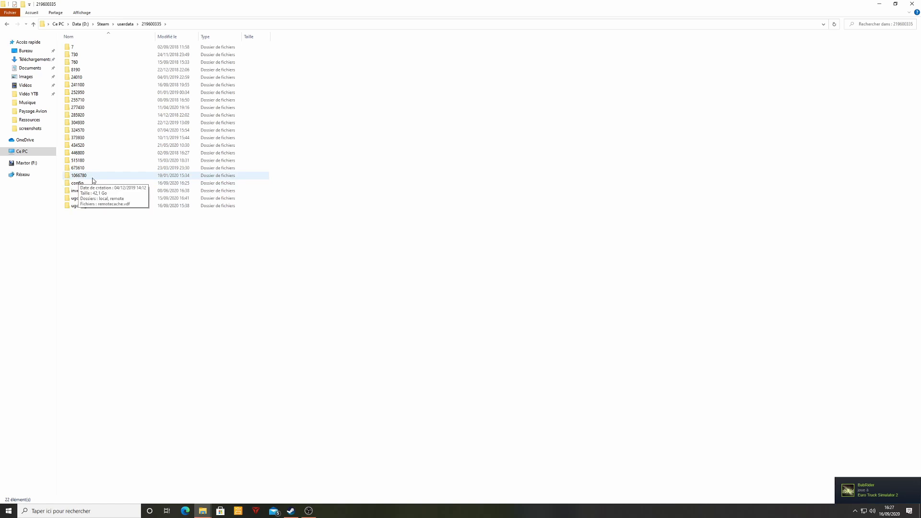
double_click(79, 175)
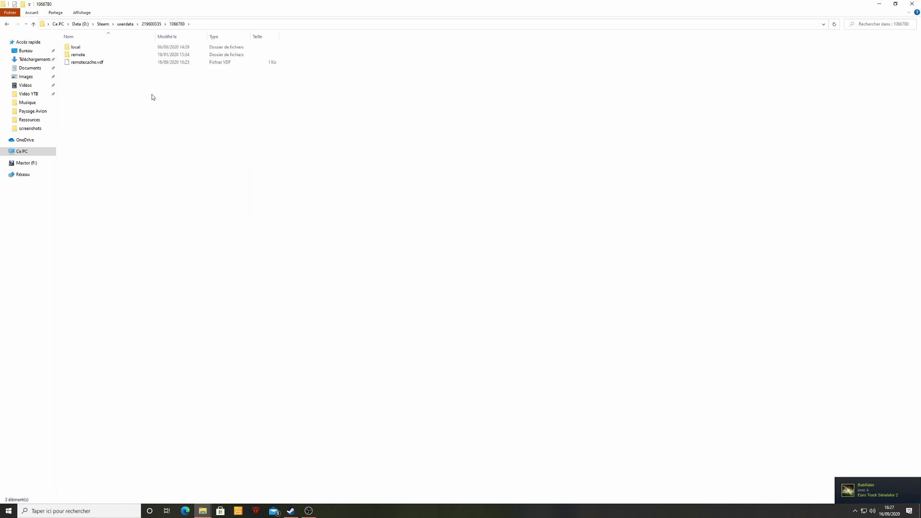
double_click(83, 48)
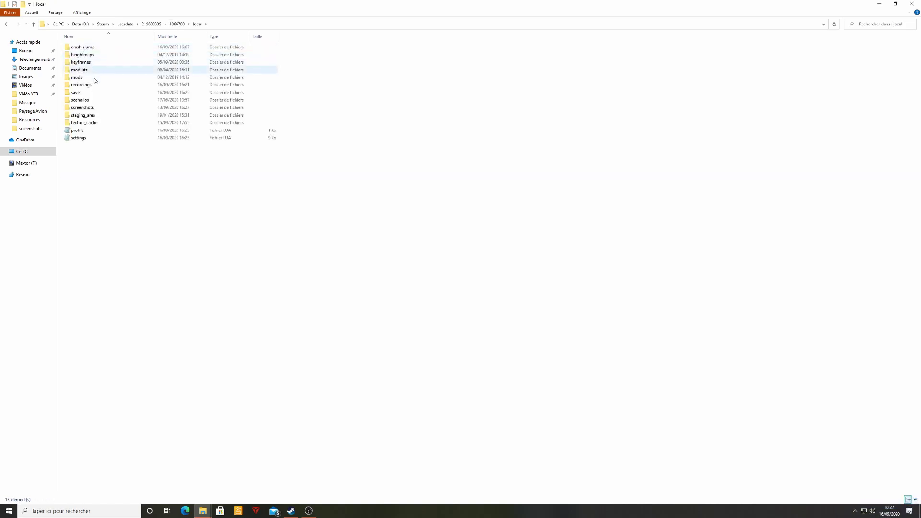
Step: Open the screenshots folder and browse through the saved images
double_click(93, 108)
scroll(511, 300, "down", 15)
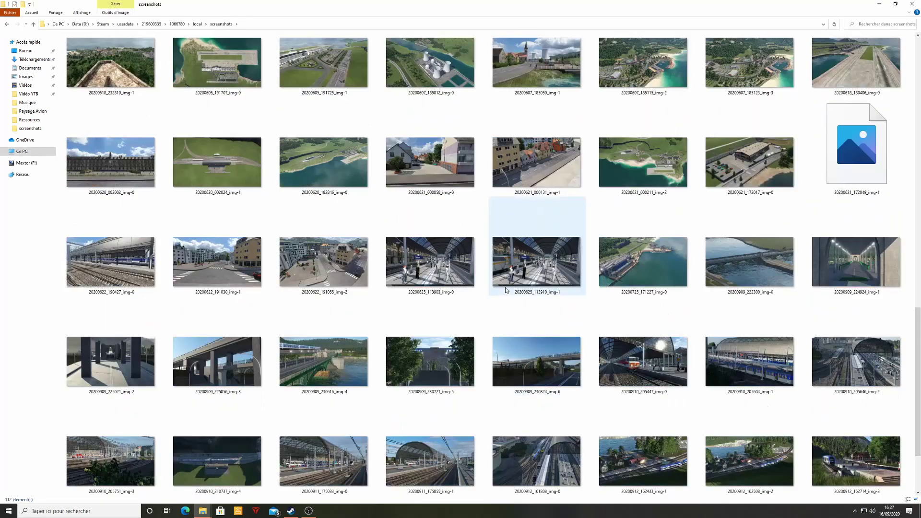
scroll(536, 461, "up", 20)
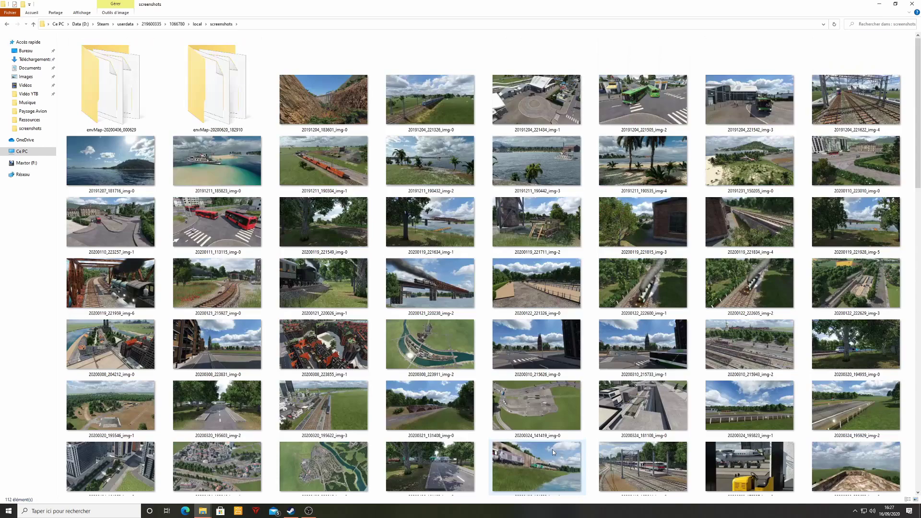
Step: Return to the local folder and open unnamedVideo_20200916_162114 inside the recordings folder
left_click(198, 24)
double_click(76, 92)
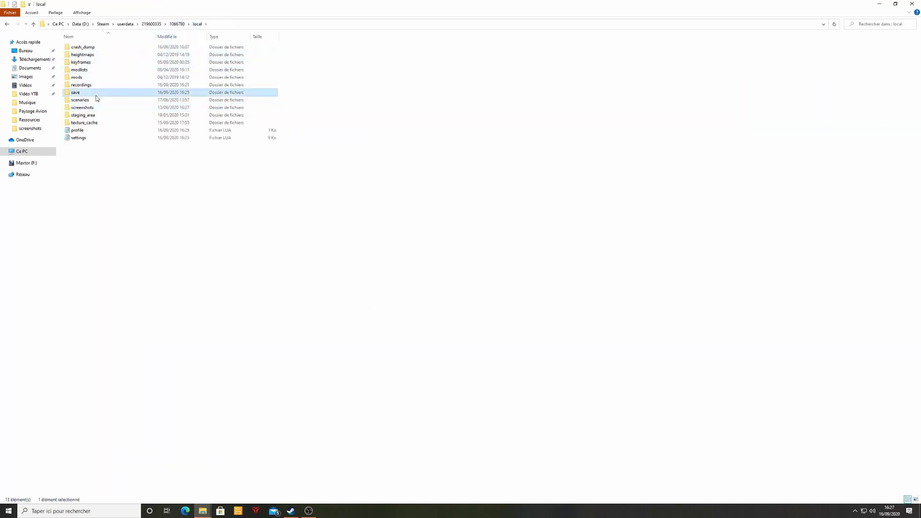
left_click(197, 24)
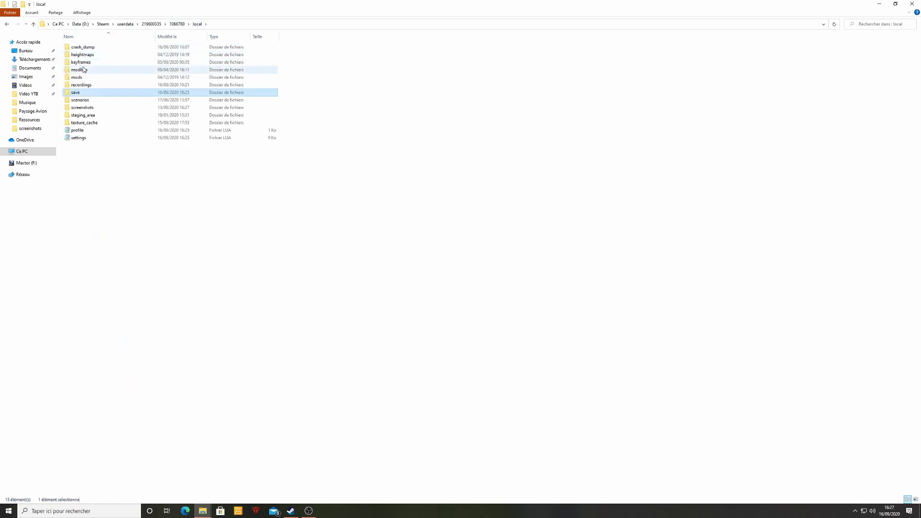
left_click(91, 85)
double_click(90, 86)
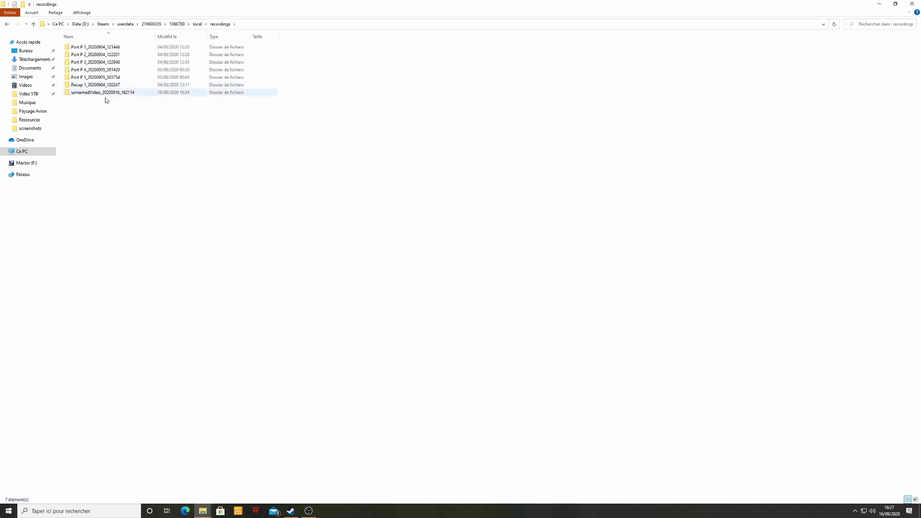
left_click_drag(91, 133, 305, 94)
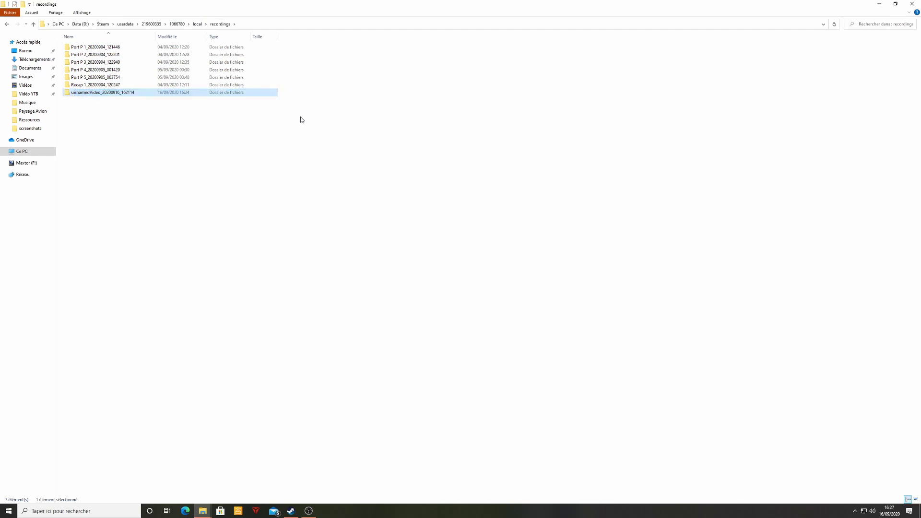
double_click(102, 93)
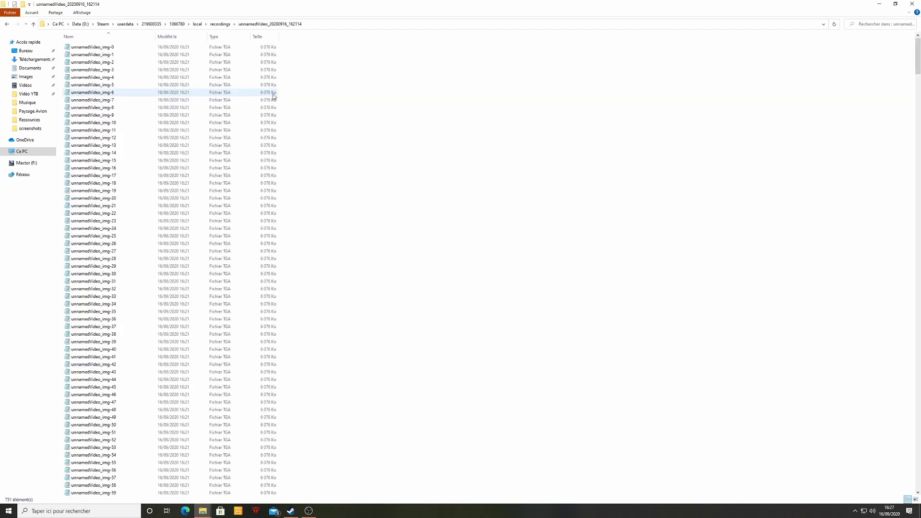
Step: Look through the numbered TGA frames of the recording and return to the start of the list
left_click_drag(445, 52, 368, 197)
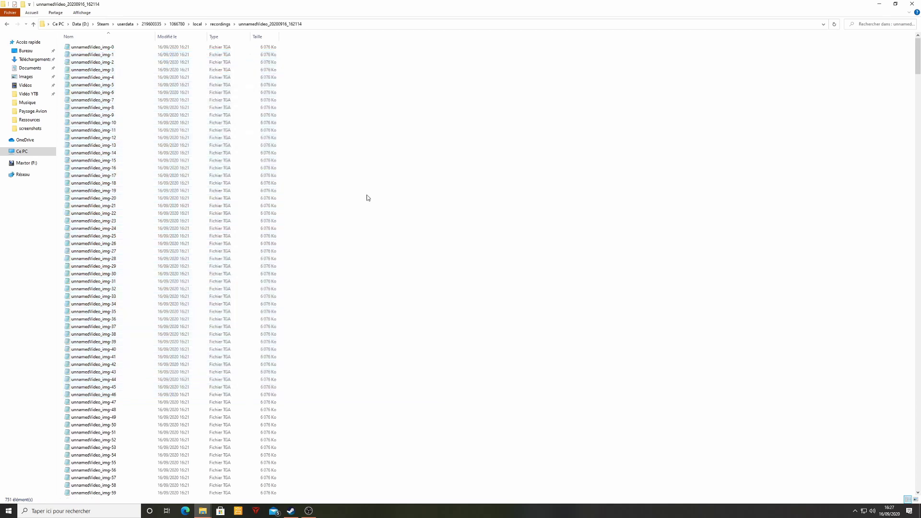
scroll(261, 177, "down", 2)
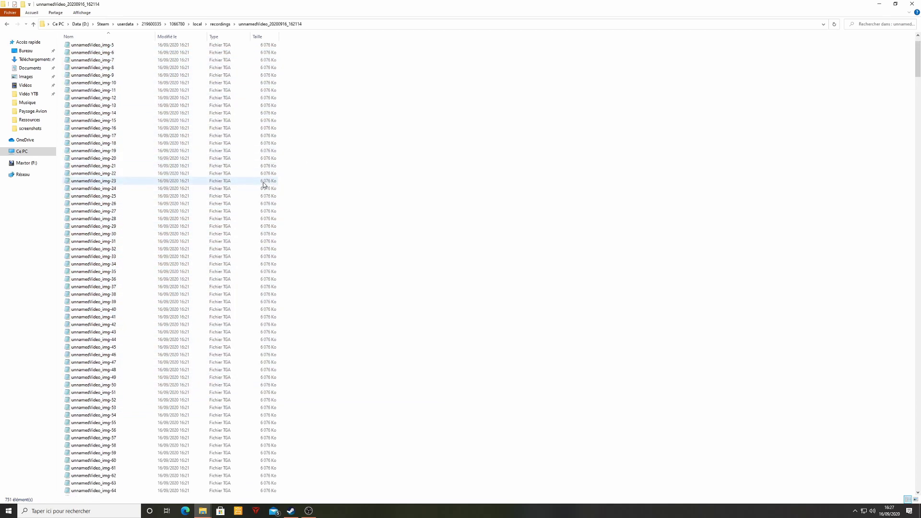
scroll(262, 185, "down", 20)
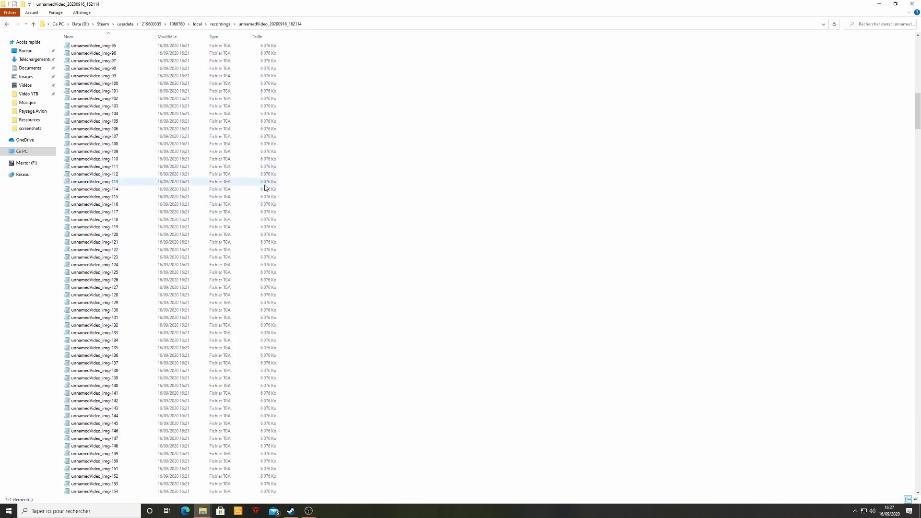
scroll(267, 190, "down", 13)
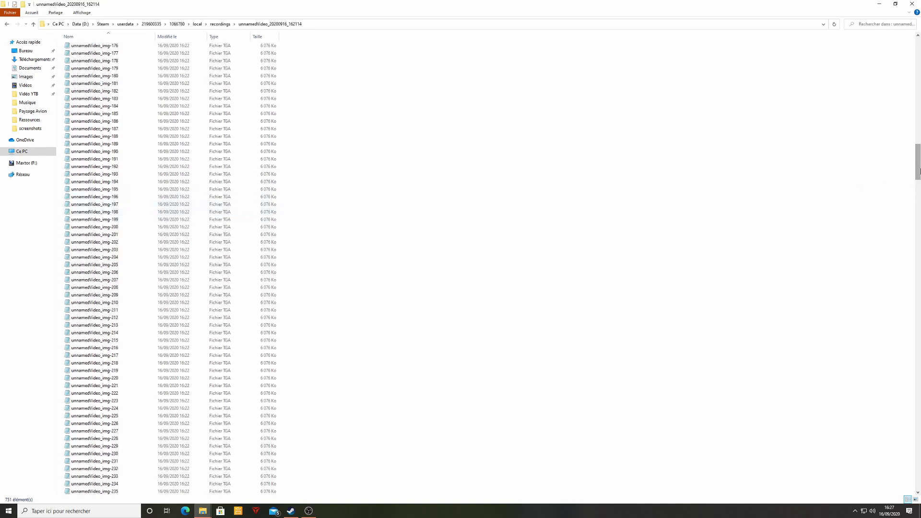
left_click_drag(915, 184, 859, 64)
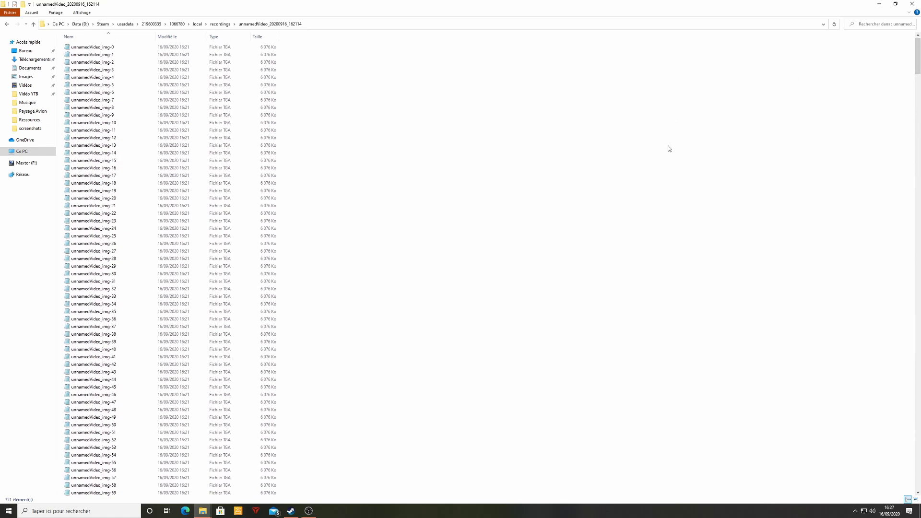
Step: Switch to the File Explorer window showing the VirtualDUB folder and launch the Veedub64 application
left_click(202, 510)
left_click(228, 476)
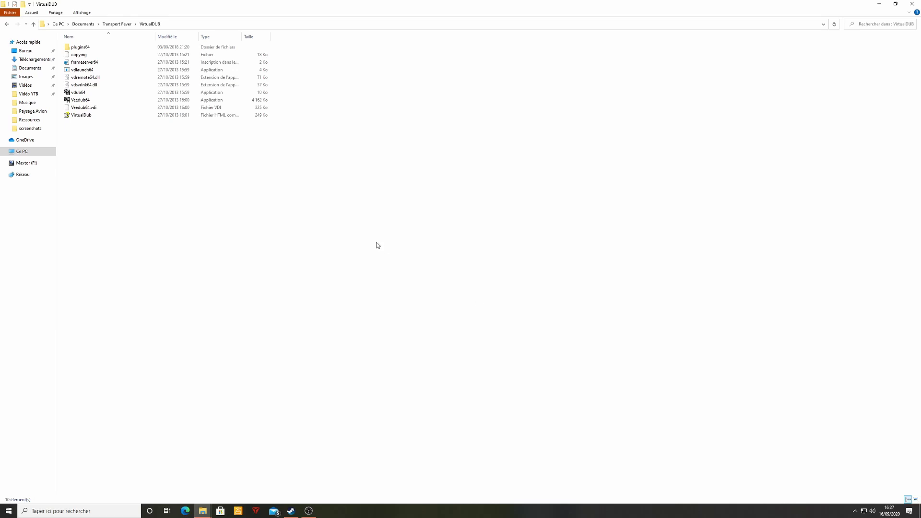
left_click_drag(292, 174, 171, 40)
left_click(120, 189)
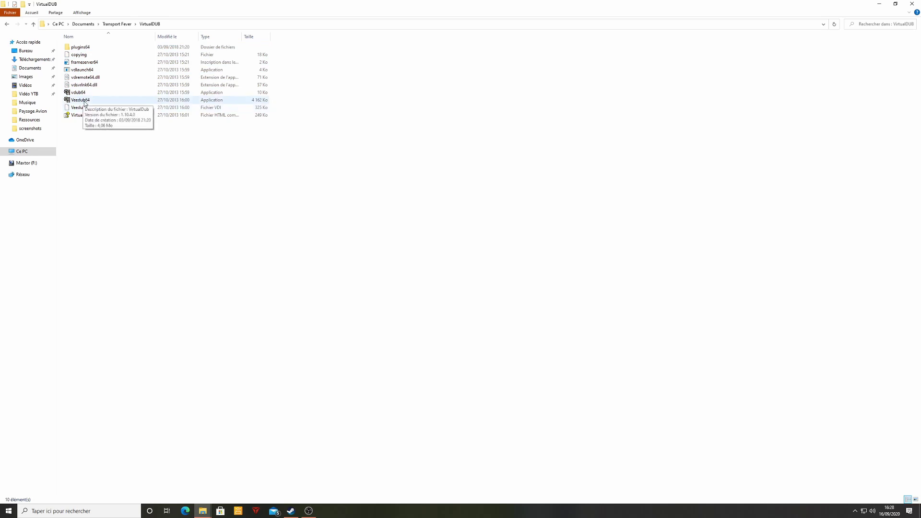
double_click(83, 100)
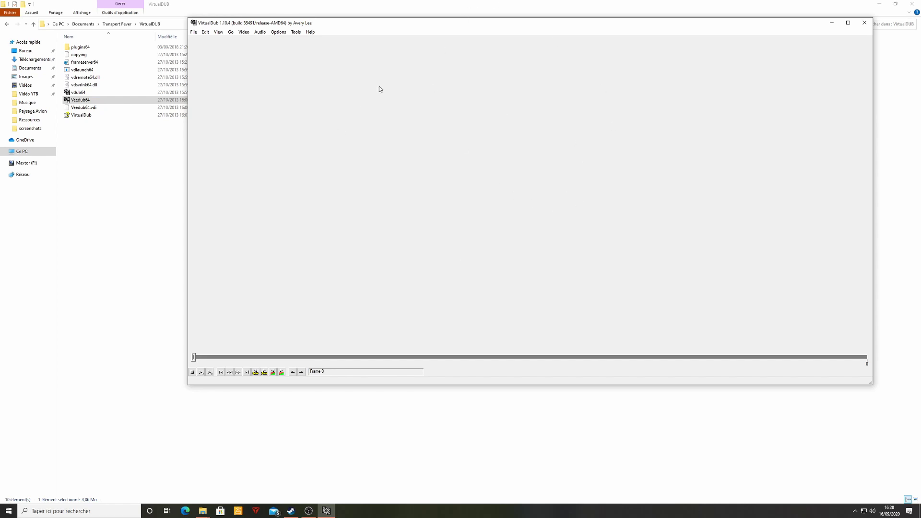
Step: Open the first frame, unnamedVideo_img-0, from recordings\unnamedVideo_20200916_162114 as a video file in VirtualDub
left_click_drag(423, 28, 344, 66)
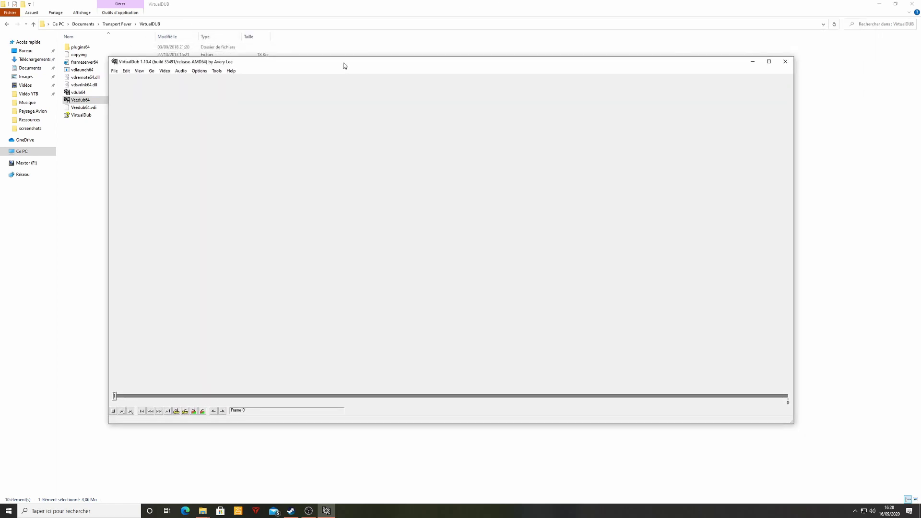
left_click(115, 70)
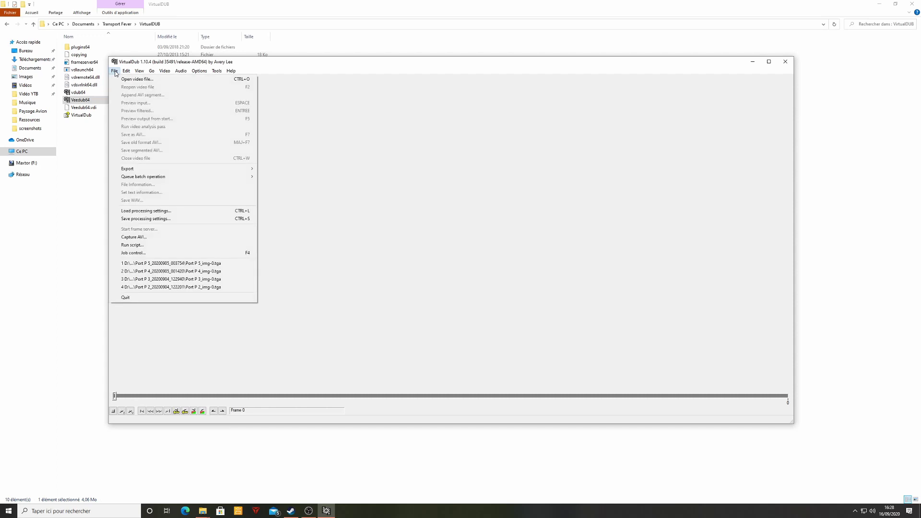
left_click(166, 80)
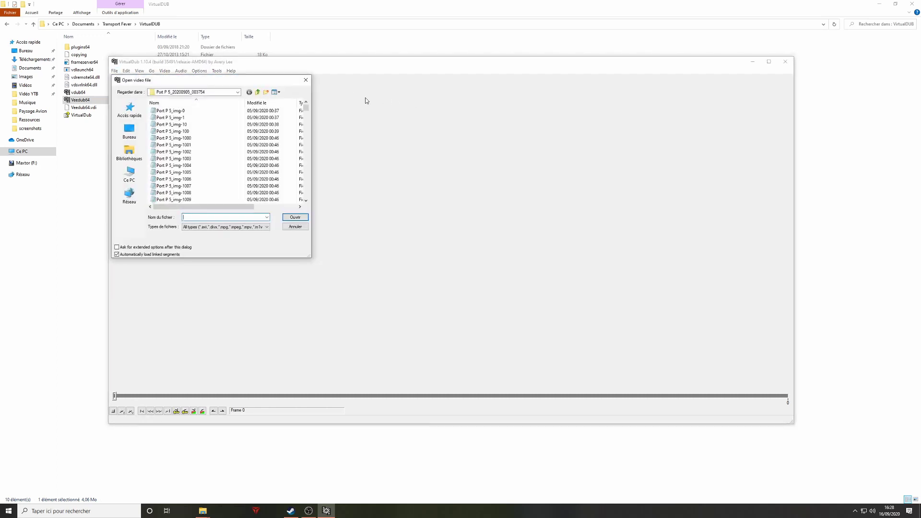
left_click(258, 92)
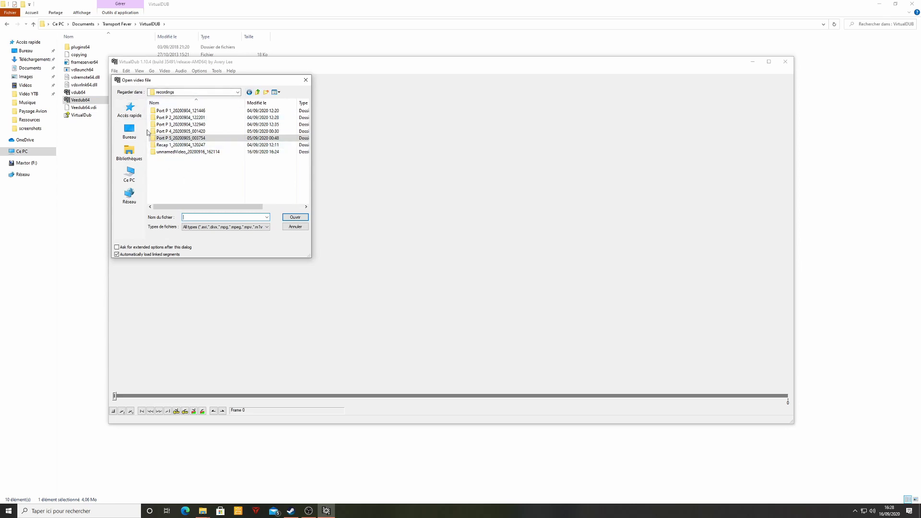
left_click(206, 94)
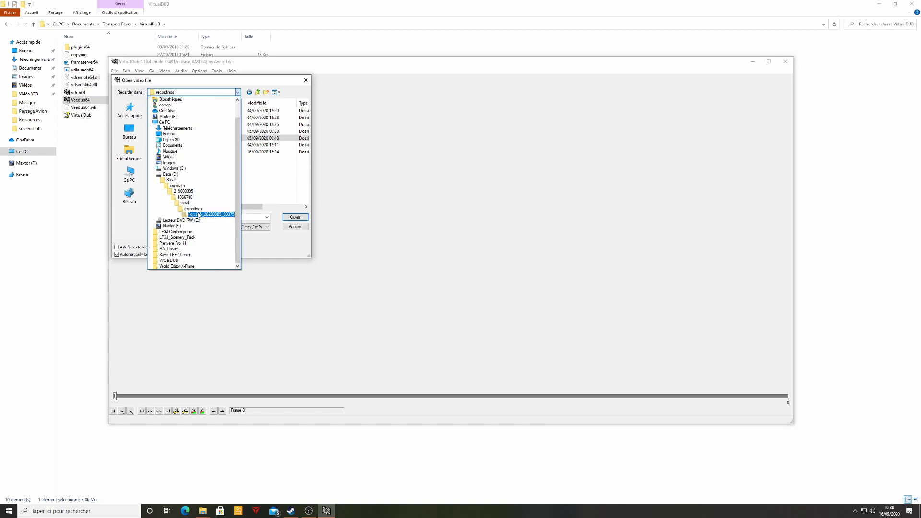
left_click(192, 208)
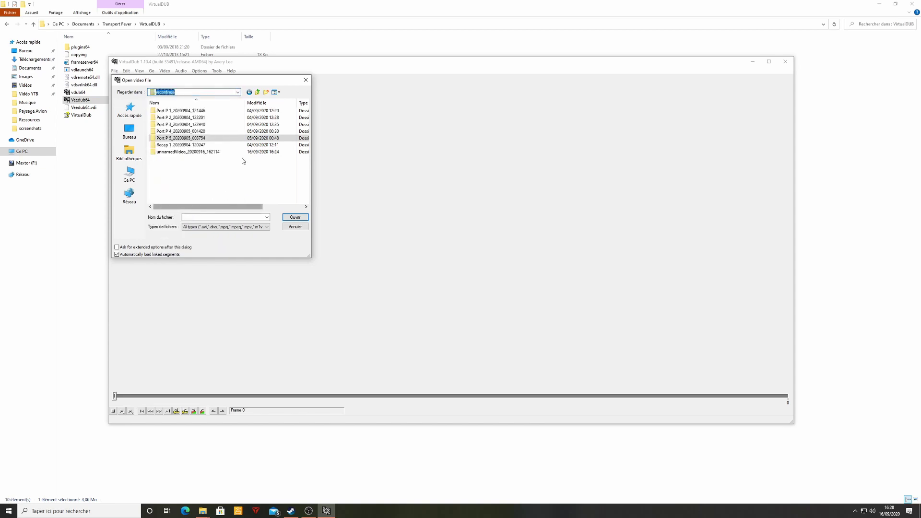
double_click(178, 152)
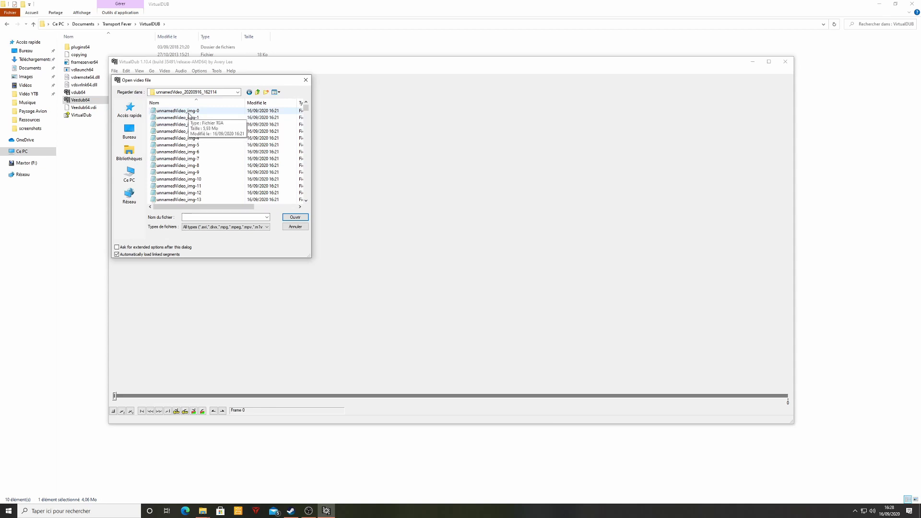
double_click(188, 113)
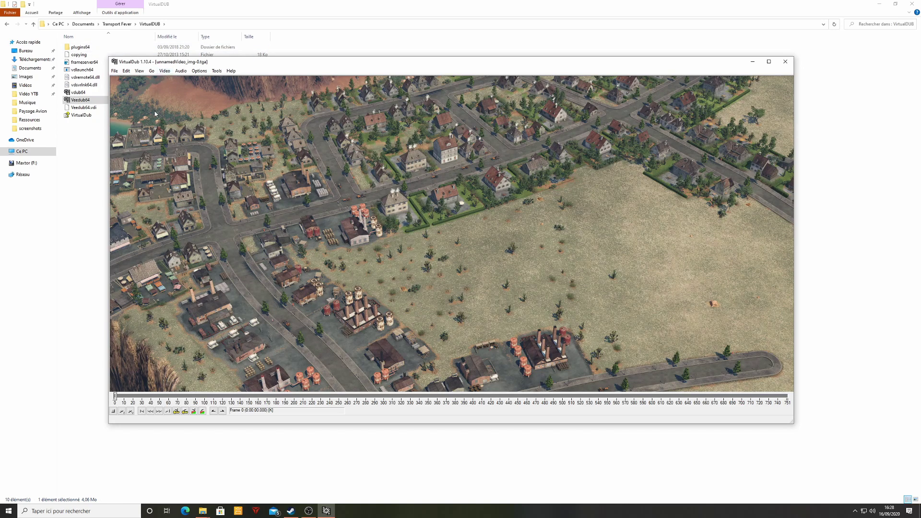
Step: Change the video's source frame rate to 30 fps
left_click(164, 71)
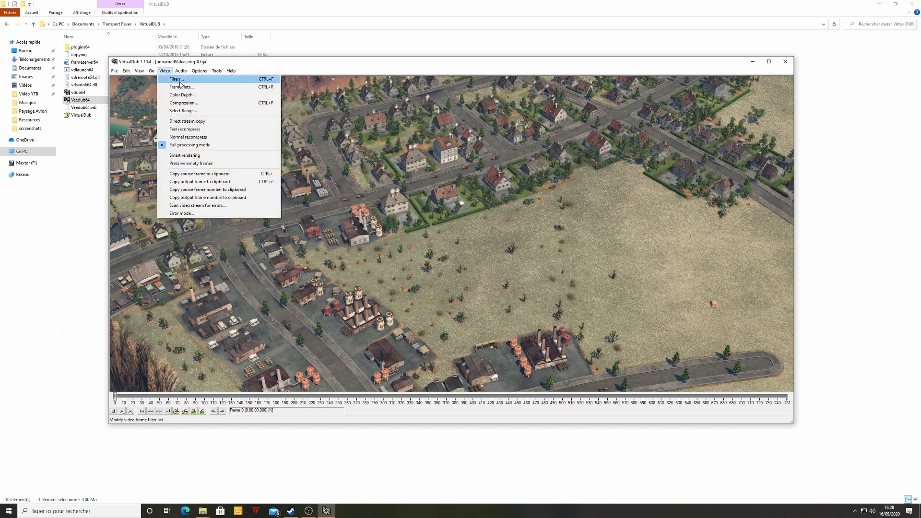
left_click(179, 88)
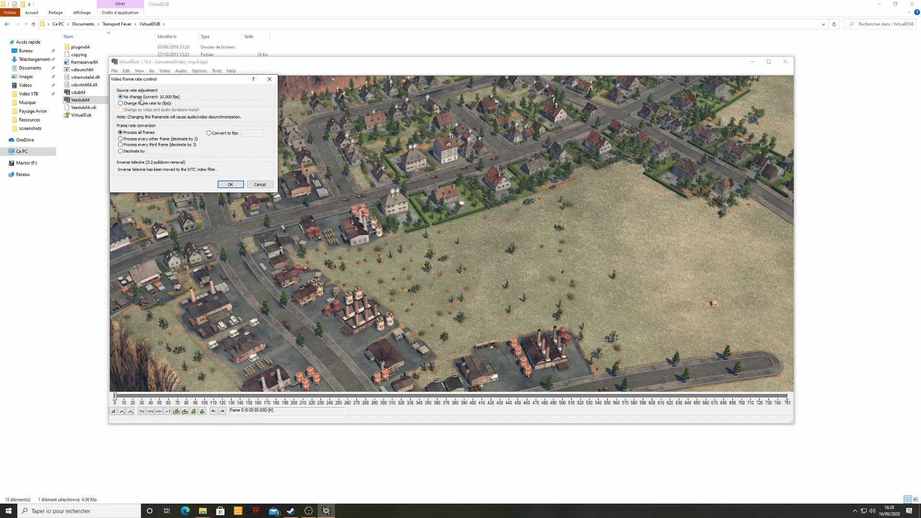
left_click(141, 103)
left_click(212, 103)
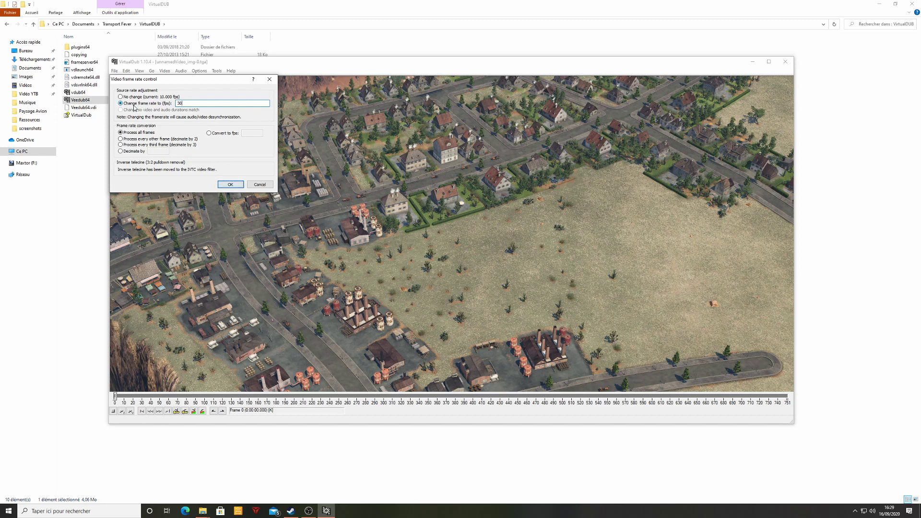
left_click(230, 185)
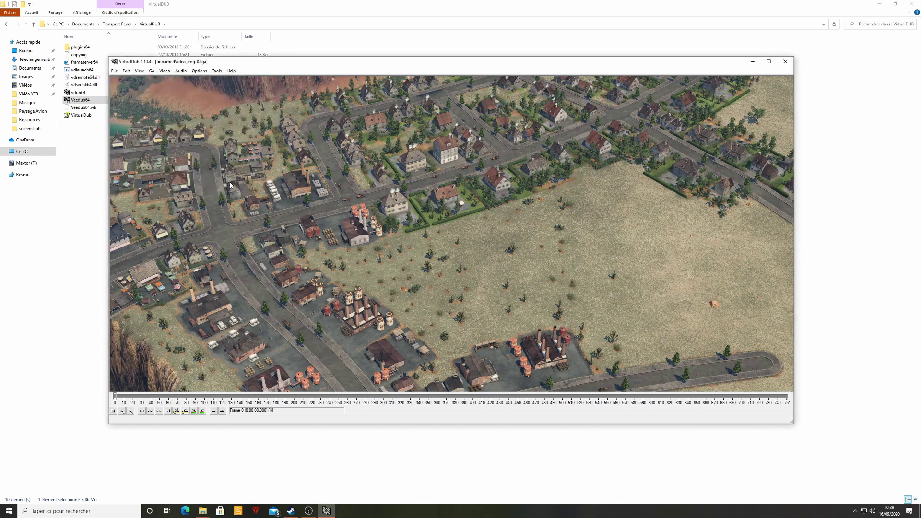
Step: Save the video as an AVI file named Tuto cinématique in the Cinématique folder
left_click(115, 71)
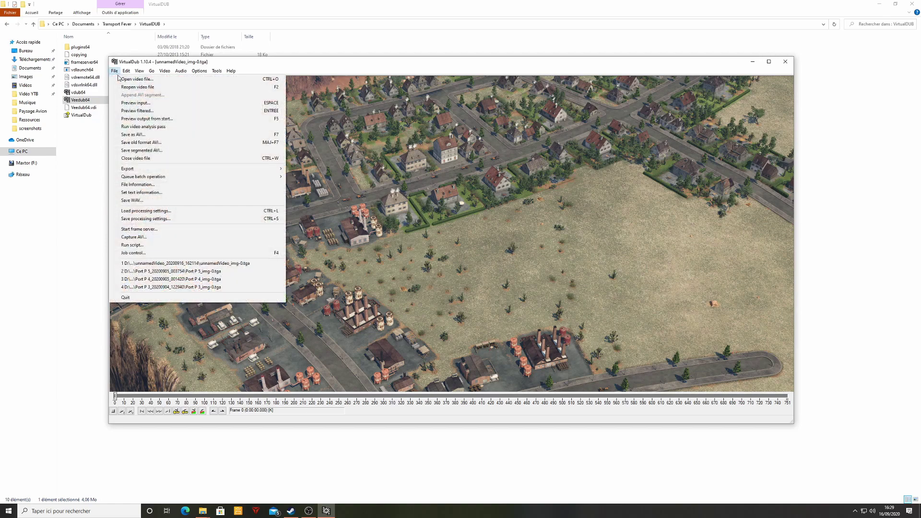
left_click(143, 135)
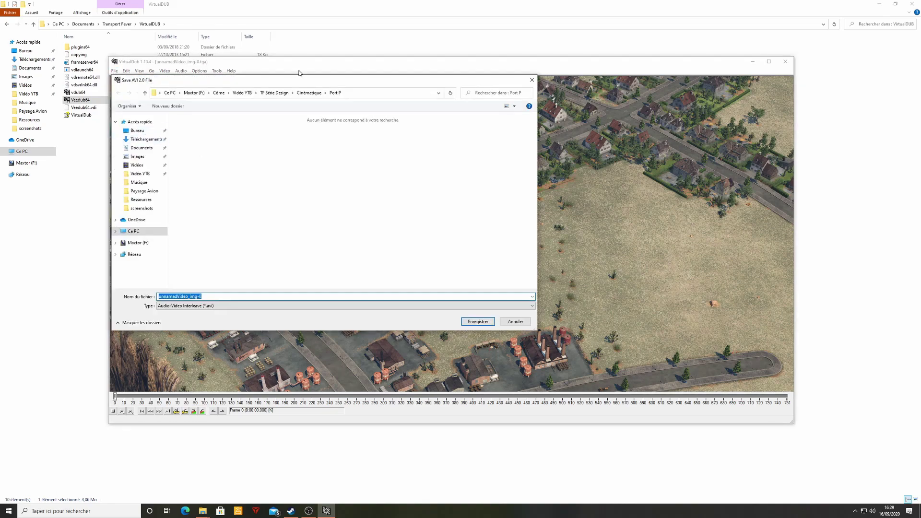
left_click_drag(301, 81, 330, 110)
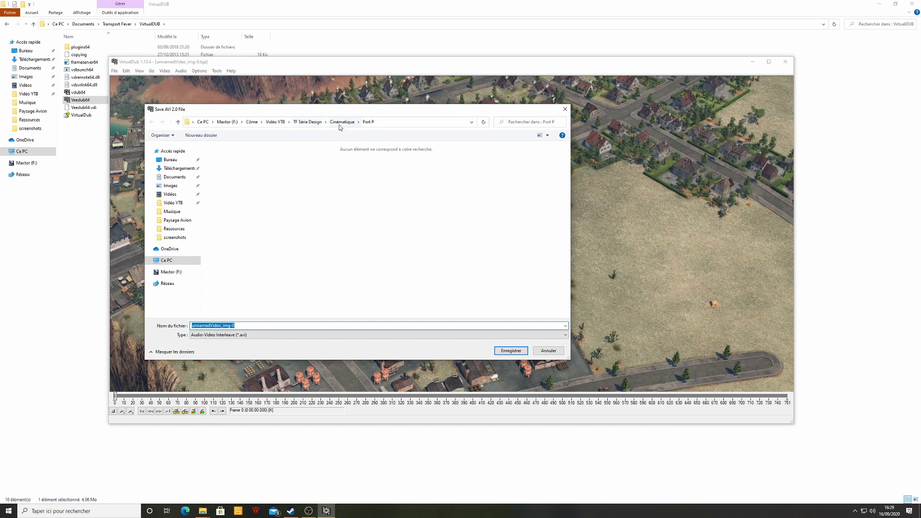
left_click(251, 324)
left_click(344, 122)
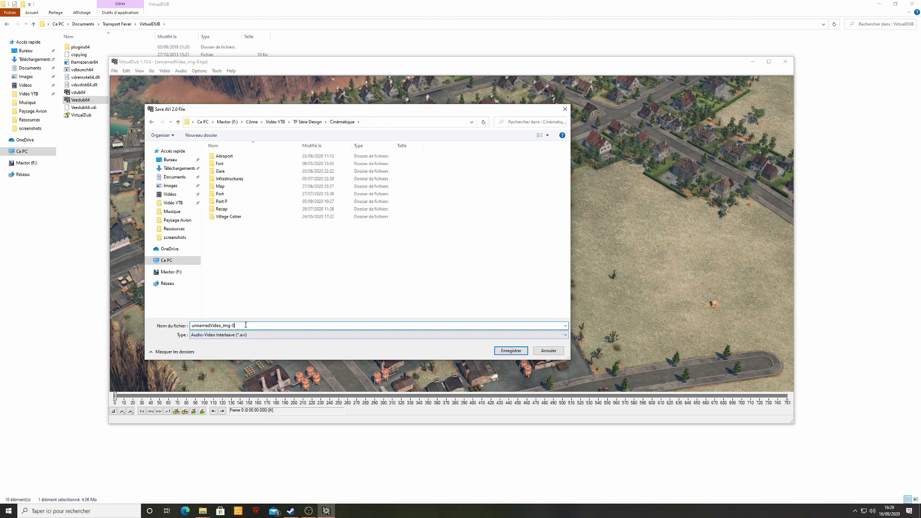
key("ctrl+a")
type("Tuto")
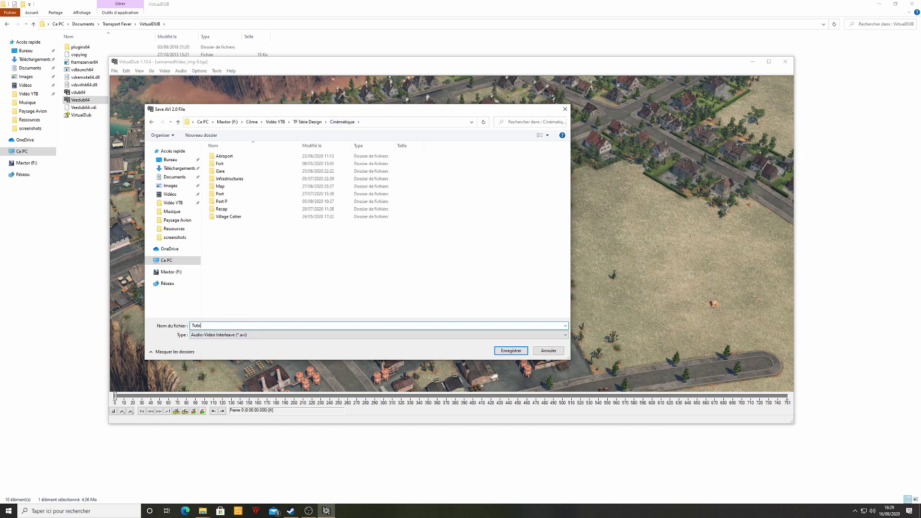
type(" cinématiuque")
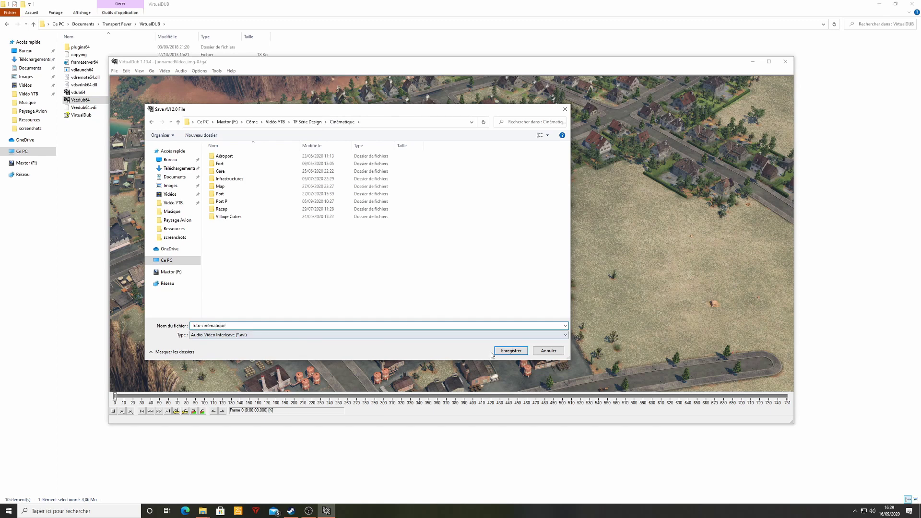
left_click(508, 352)
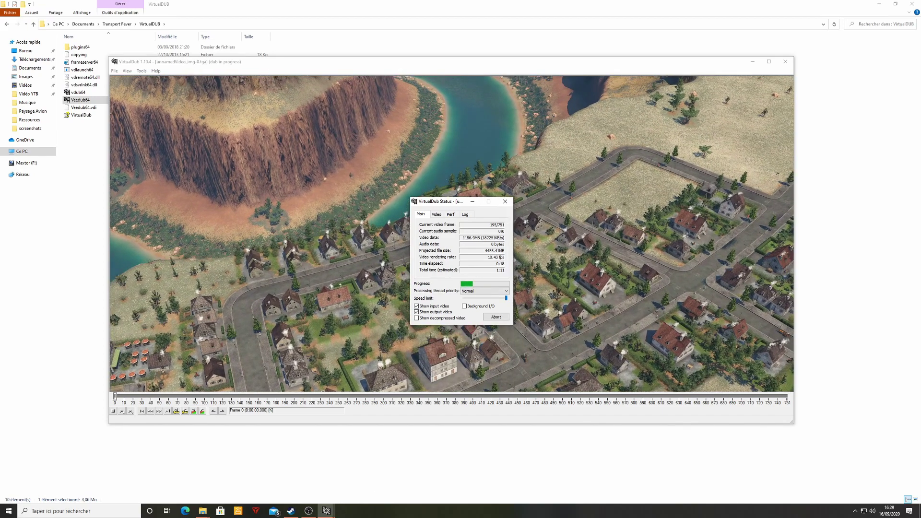
Step: Switch to the Cinématique folder in File Explorer, play the exported Tuto cinématique video to check it, and close the player
mouse_move(312, 512)
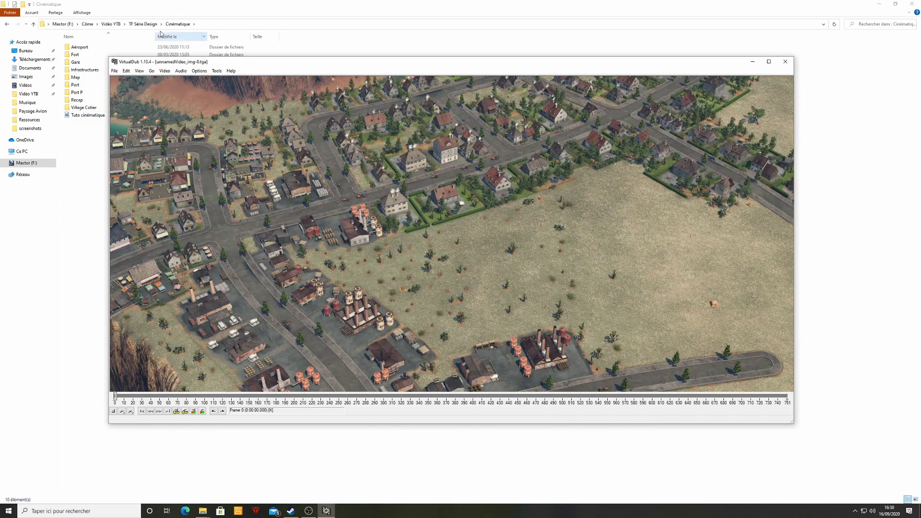
left_click(83, 150)
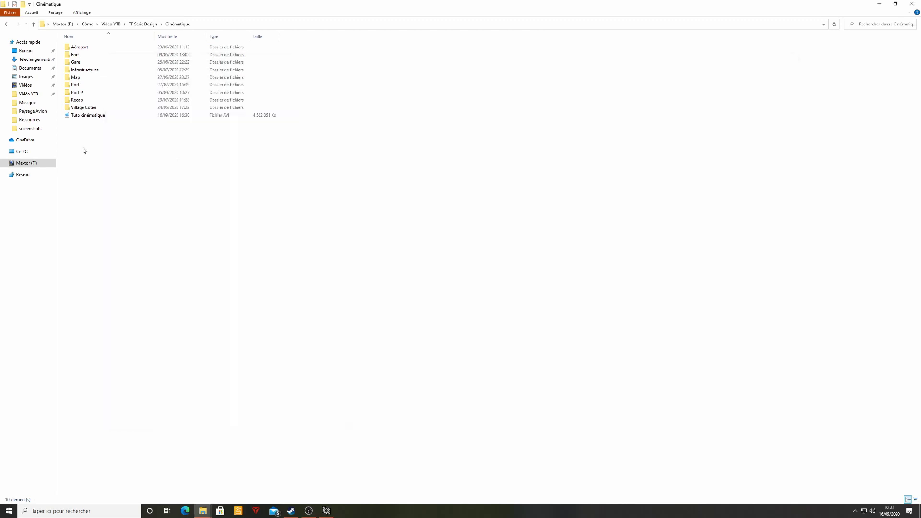
left_click_drag(81, 135, 275, 117)
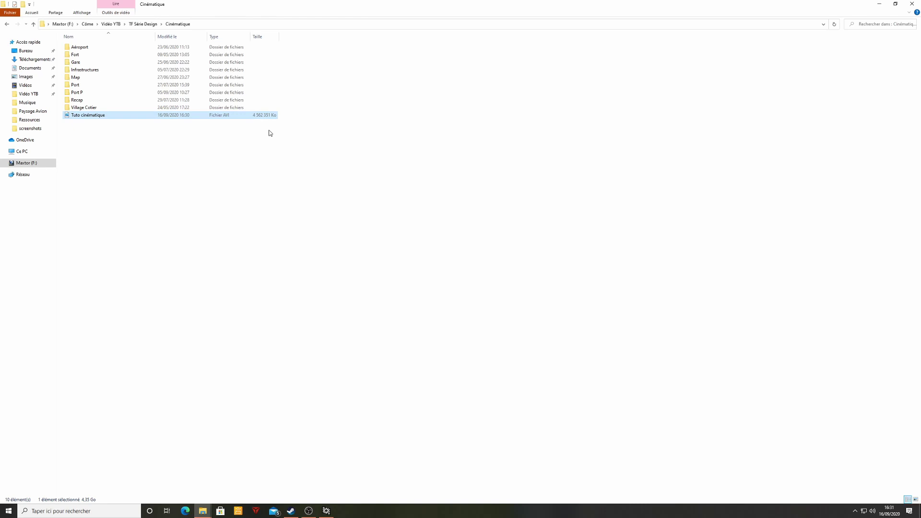
double_click(123, 115)
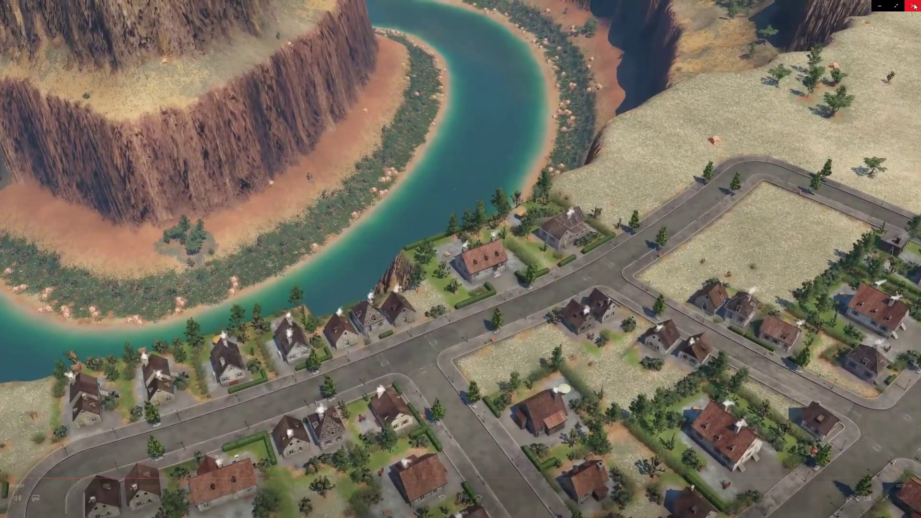
left_click(914, 6)
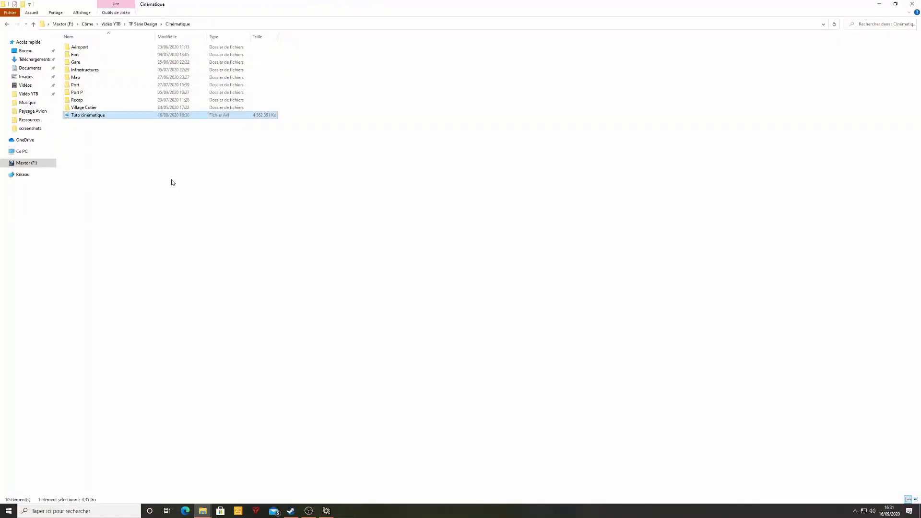
left_click(163, 165)
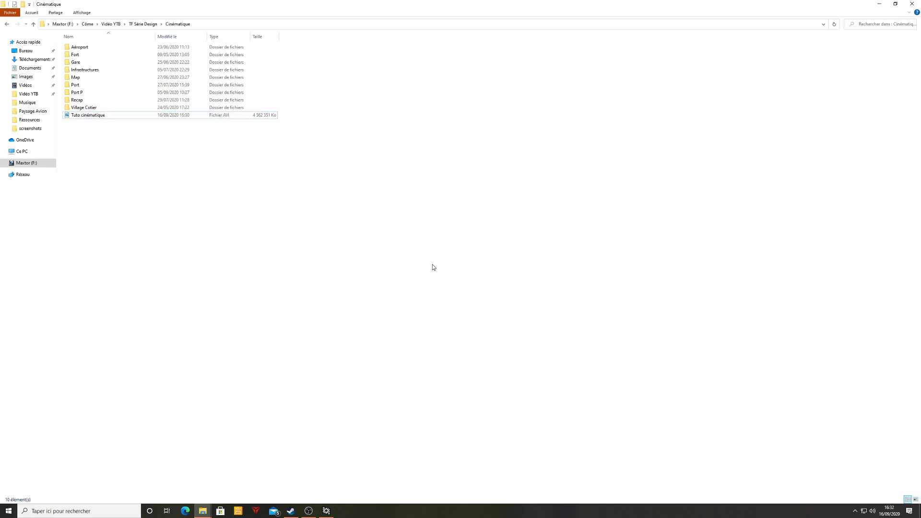
Step: Examine the MP4 clips in the Port P folder for size comparison with the Tuto cinématique AVI and return to the Cinématique folder
double_click(92, 95)
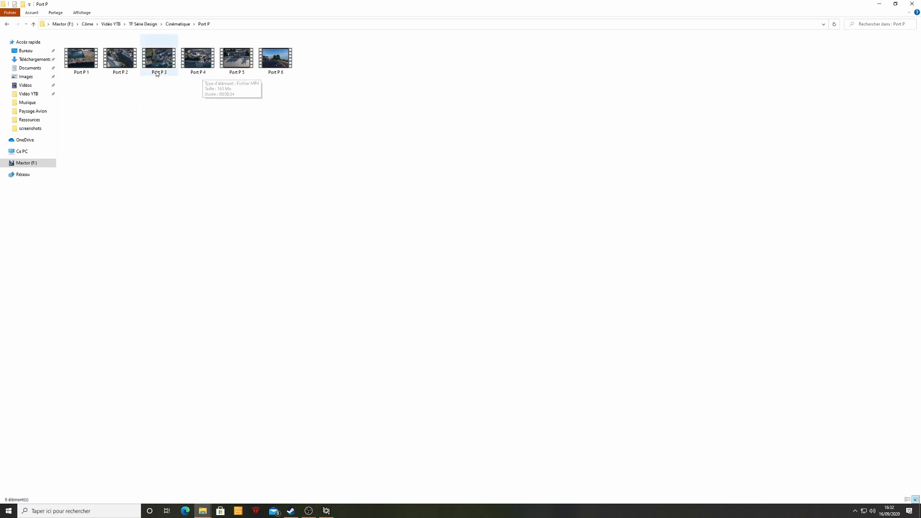
left_click(178, 24)
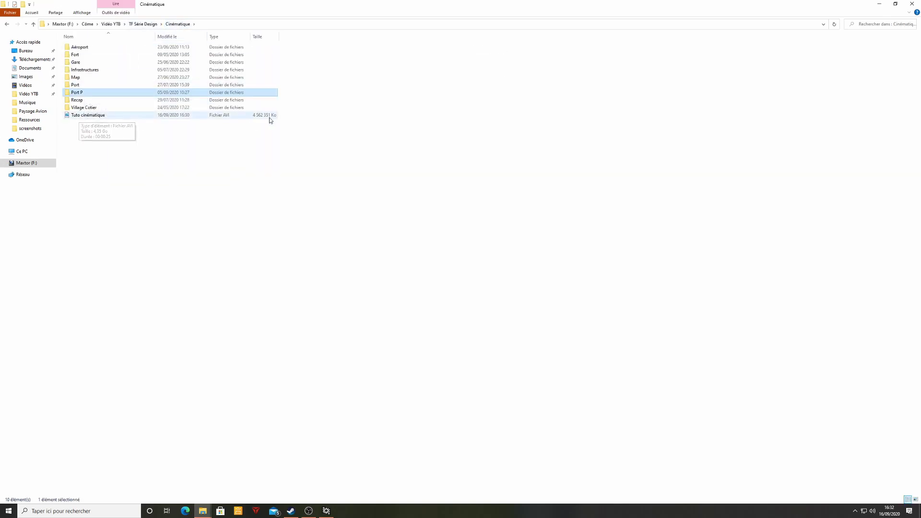
left_click(143, 24)
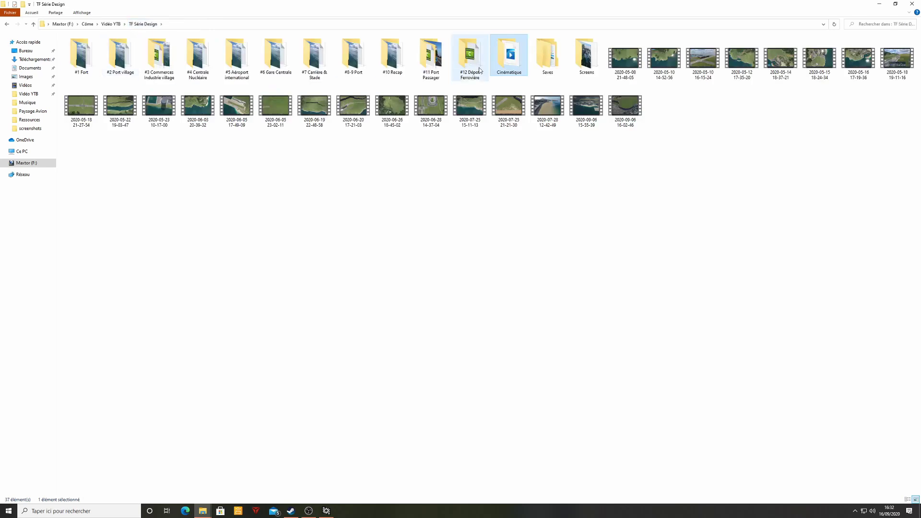
double_click(511, 64)
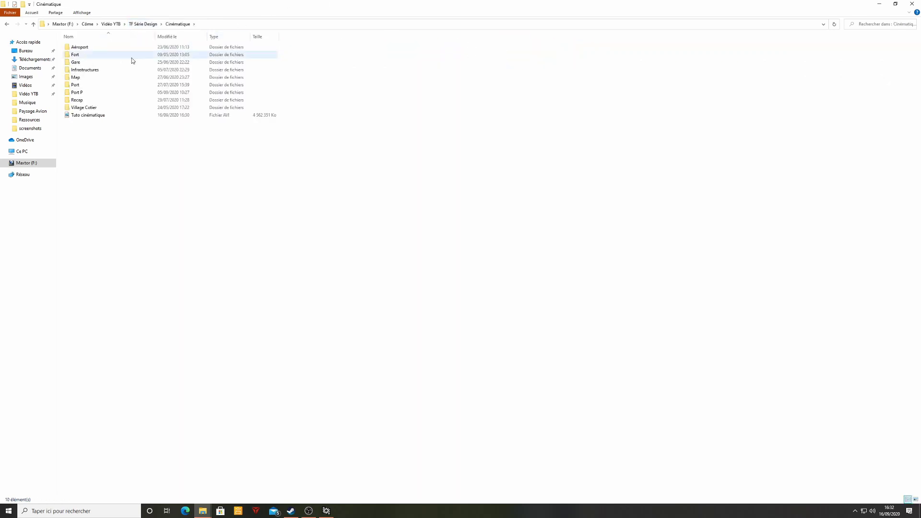
double_click(83, 93)
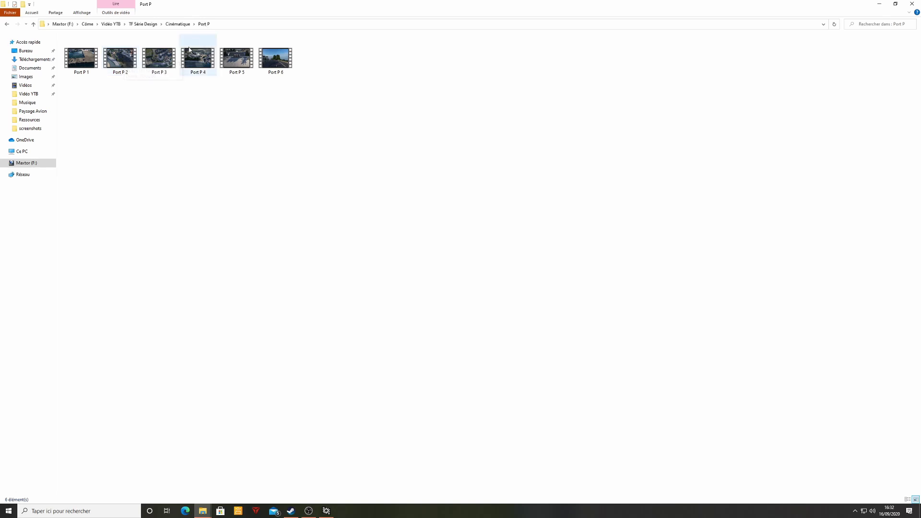
left_click(180, 25)
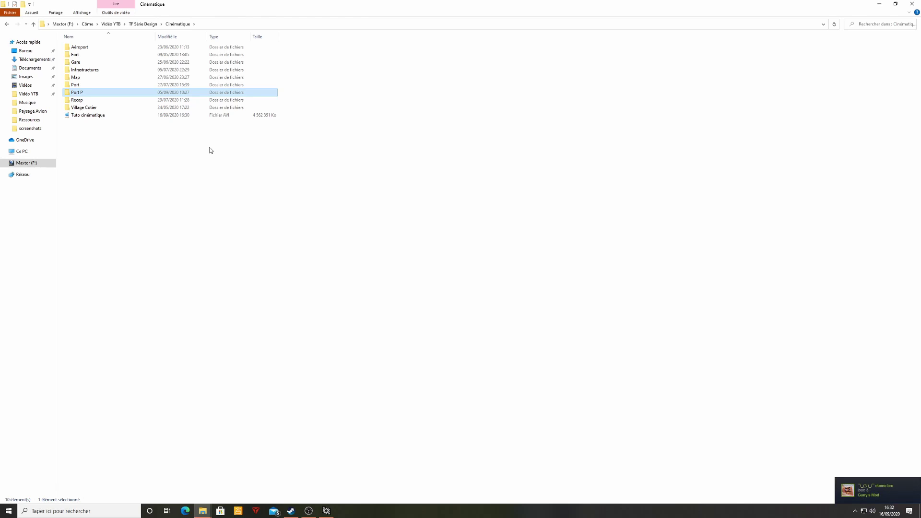
left_click(114, 139)
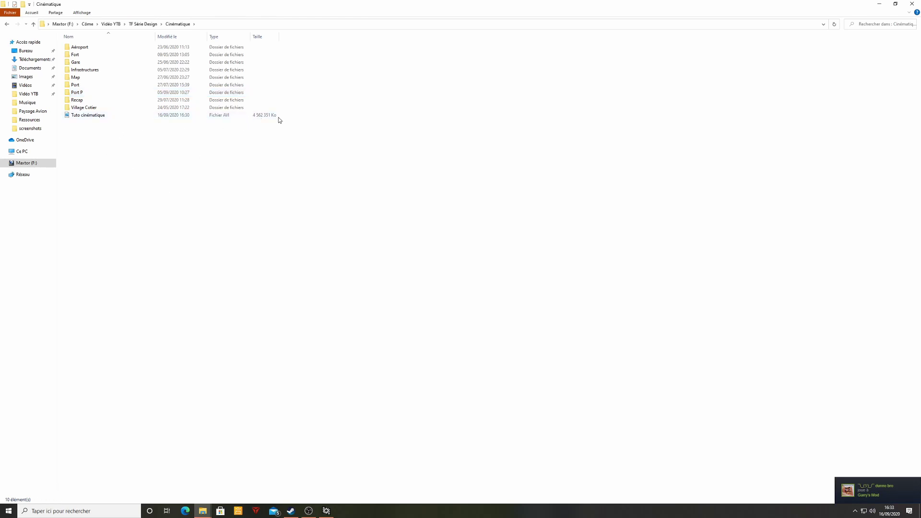